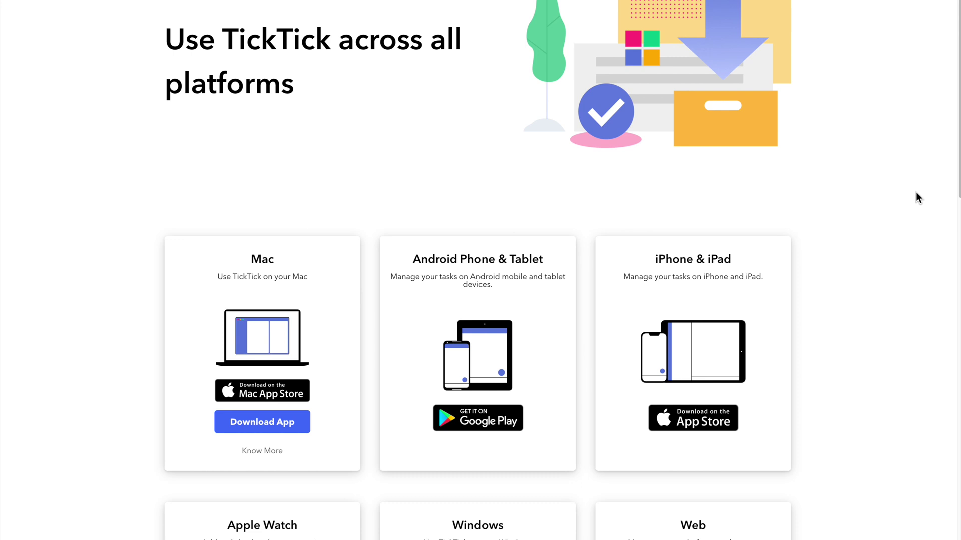
scroll(917, 197, down, 1)
scroll(916, 197, down, 1)
scroll(915, 197, down, 1)
scroll(915, 197, down, 1)
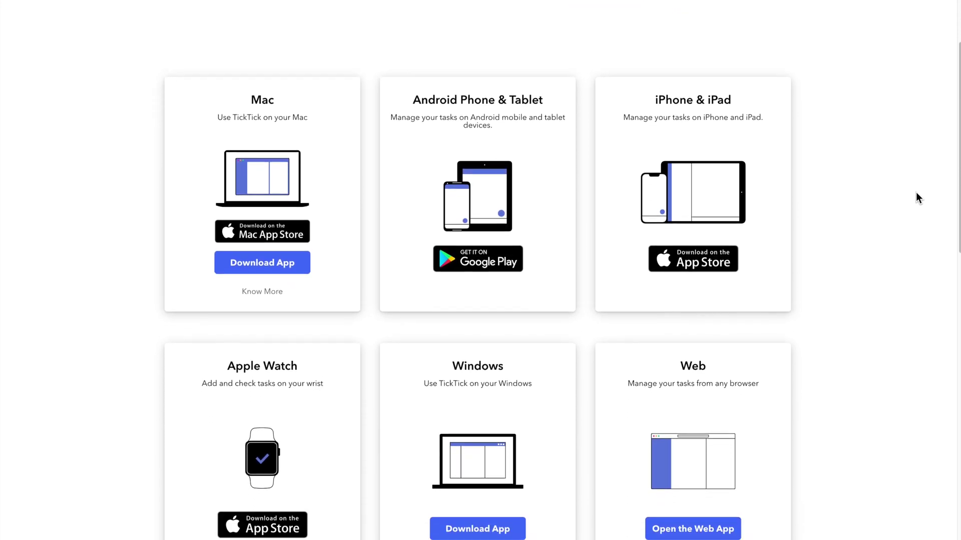
scroll(917, 198, down, 1)
scroll(916, 197, down, 1)
scroll(916, 198, down, 1)
scroll(916, 198, down, 1)
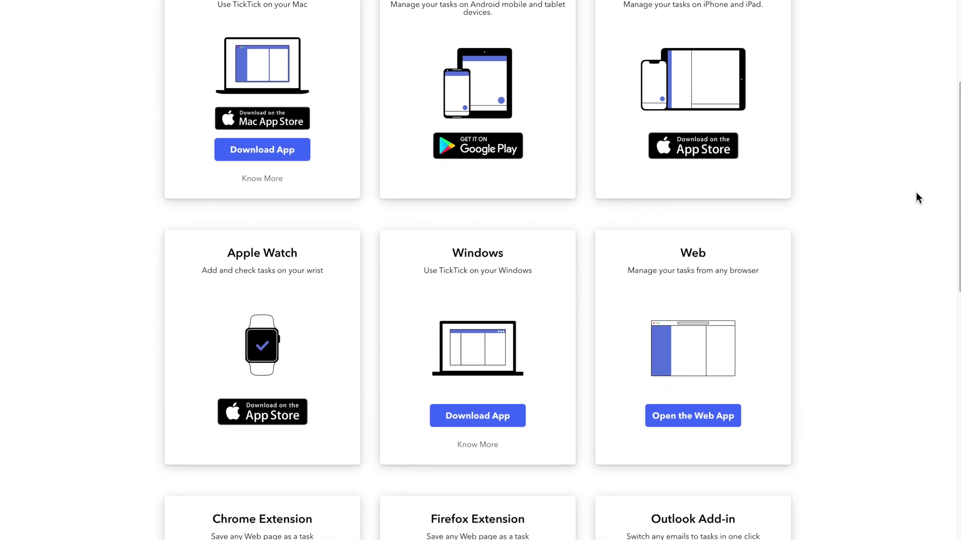
scroll(916, 198, down, 1)
scroll(916, 197, down, 1)
scroll(917, 197, down, 1)
scroll(916, 197, down, 1)
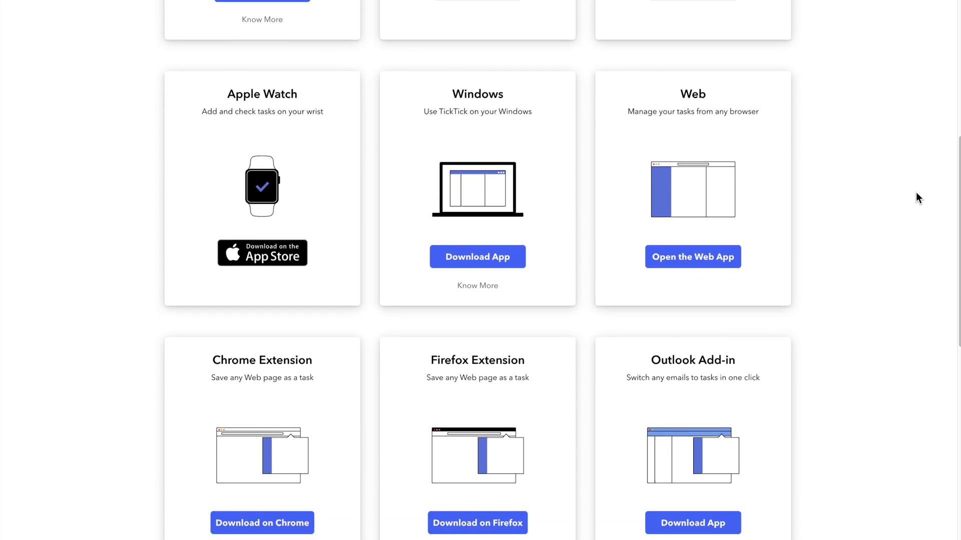
scroll(916, 197, down, 1)
scroll(915, 198, down, 1)
scroll(916, 198, down, 1)
scroll(915, 197, down, 1)
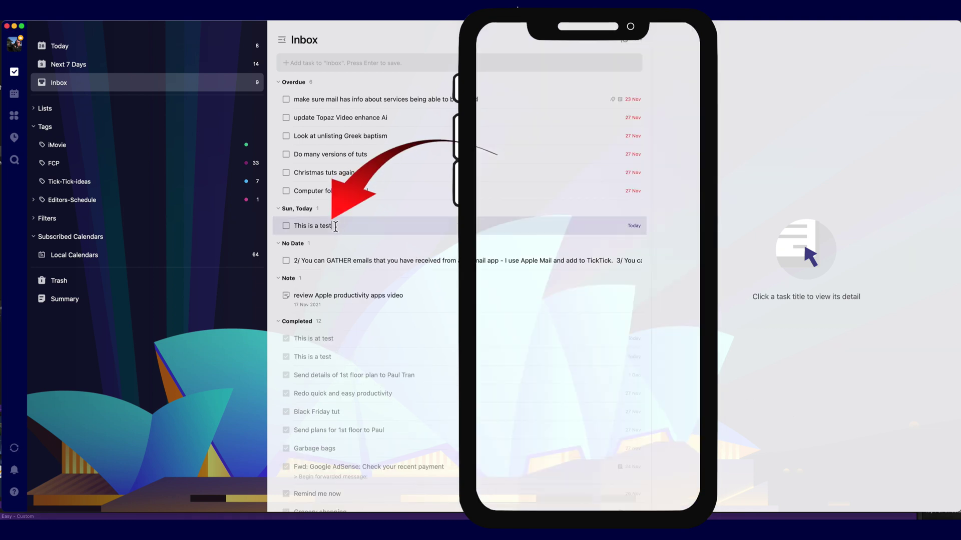
Open the 'This is a test' task's details in the Mac TickTick Inbox.
click(340, 227)
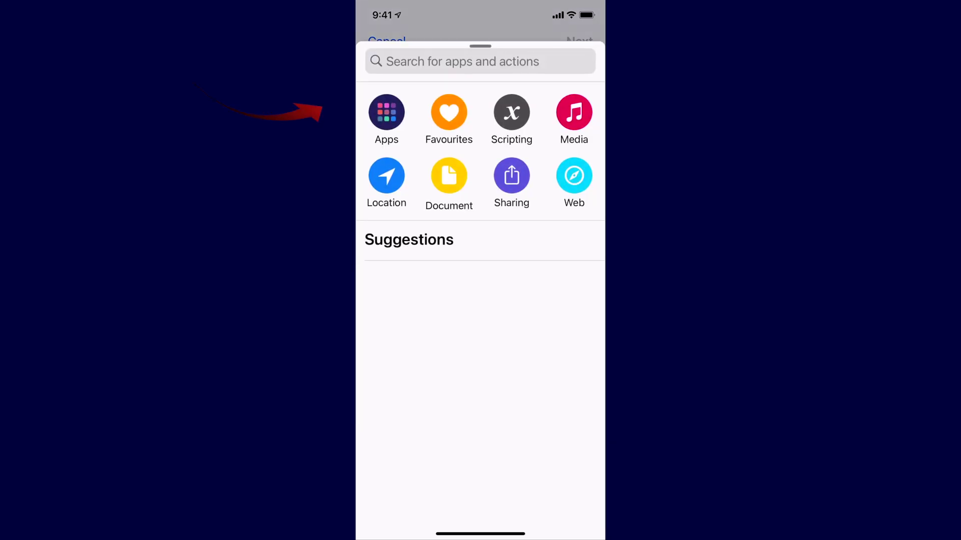
text(D)
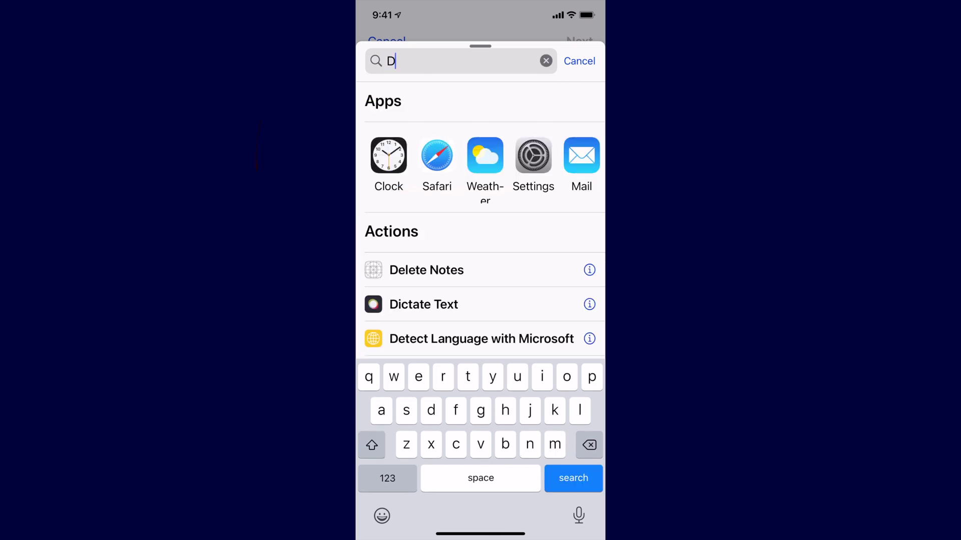
text(ic)
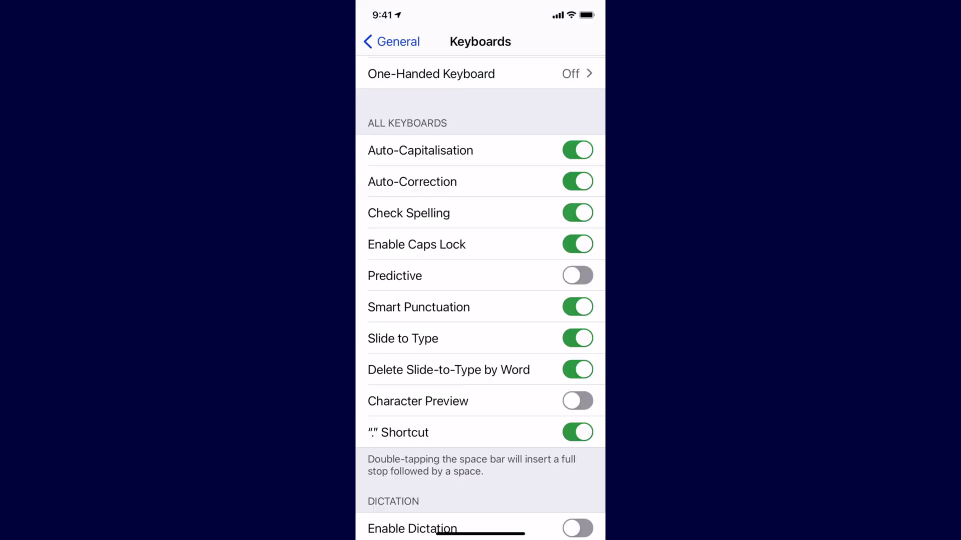
scroll(480, 300, down, 3)
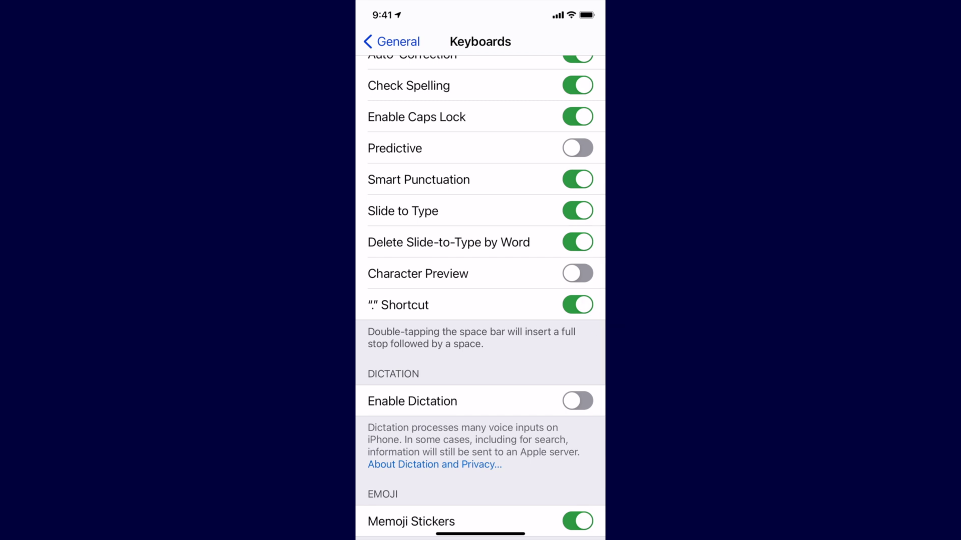
Turn on Enable Dictation in the iPhone keyboard settings.
click(577, 402)
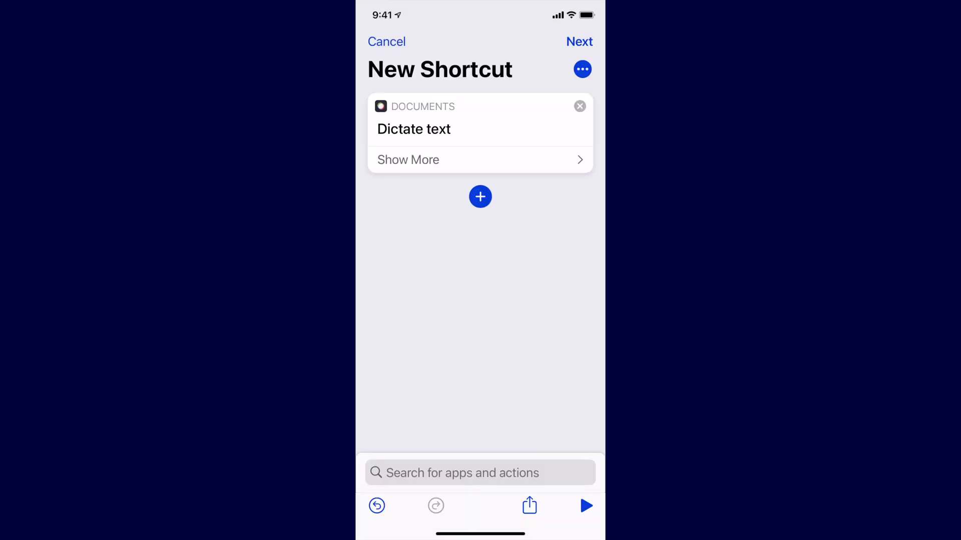
Review the Dictate Text stop options and add TickTick's Add Tasks action.
click(408, 160)
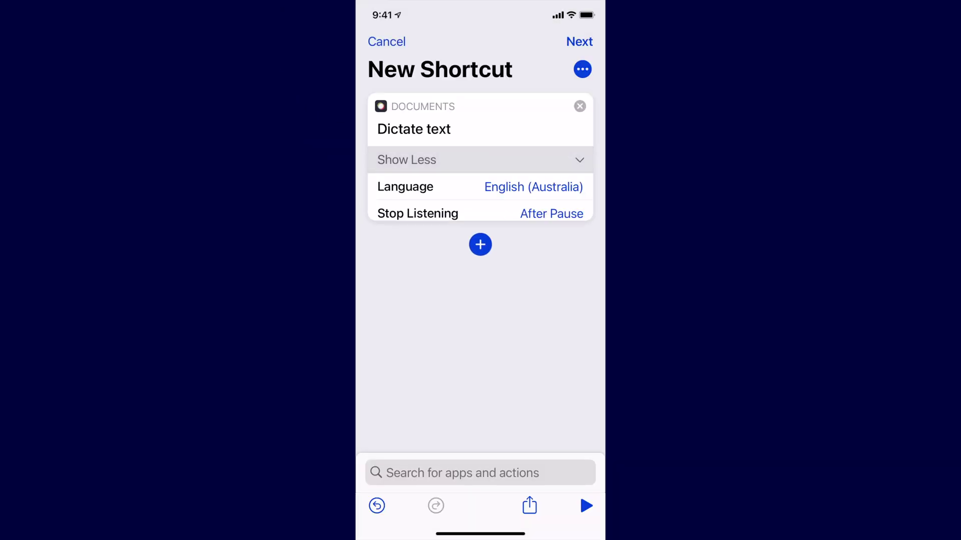
click(552, 213)
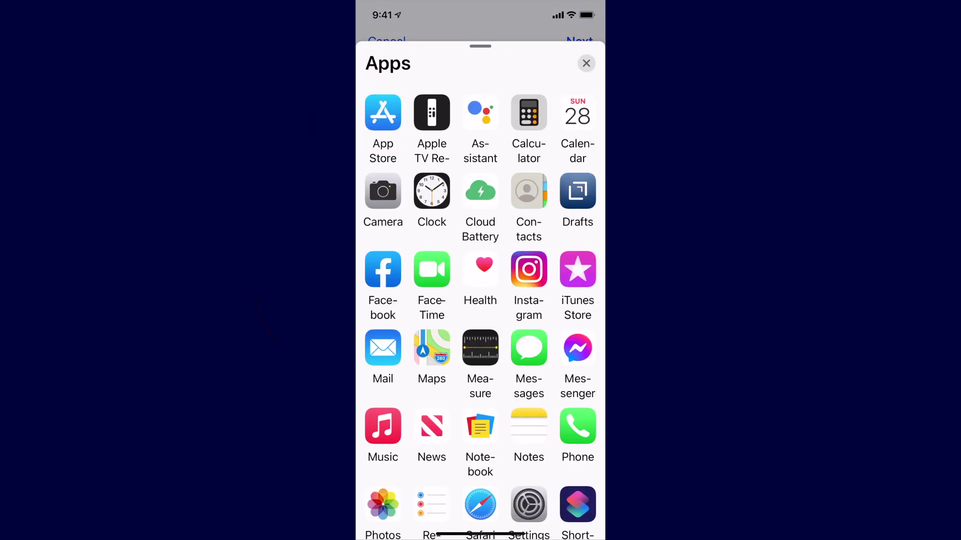
scroll(480, 308, down, 5)
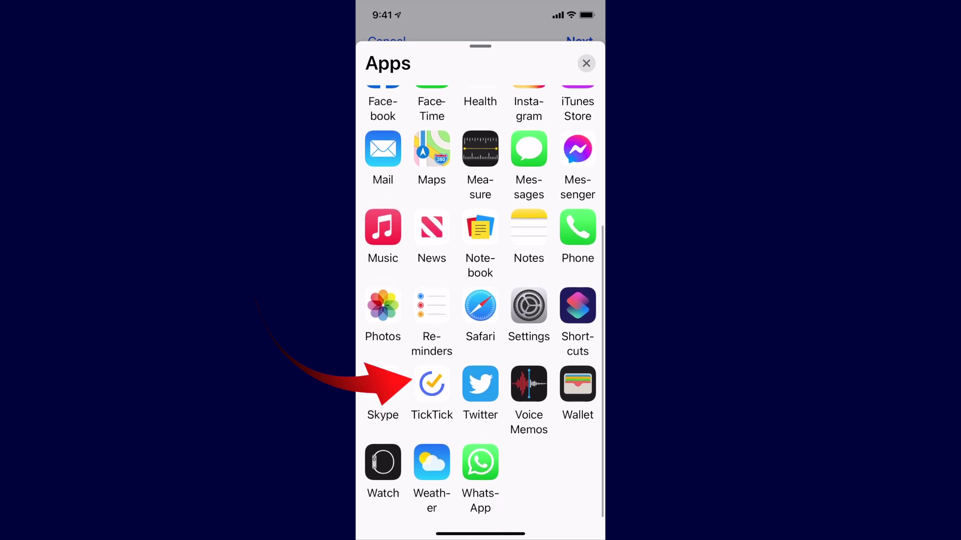
click(432, 385)
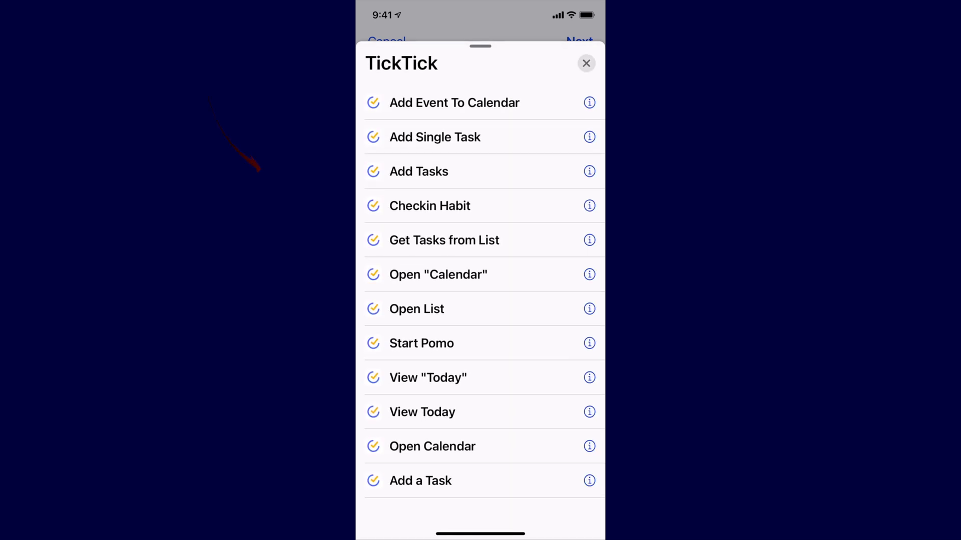
click(420, 171)
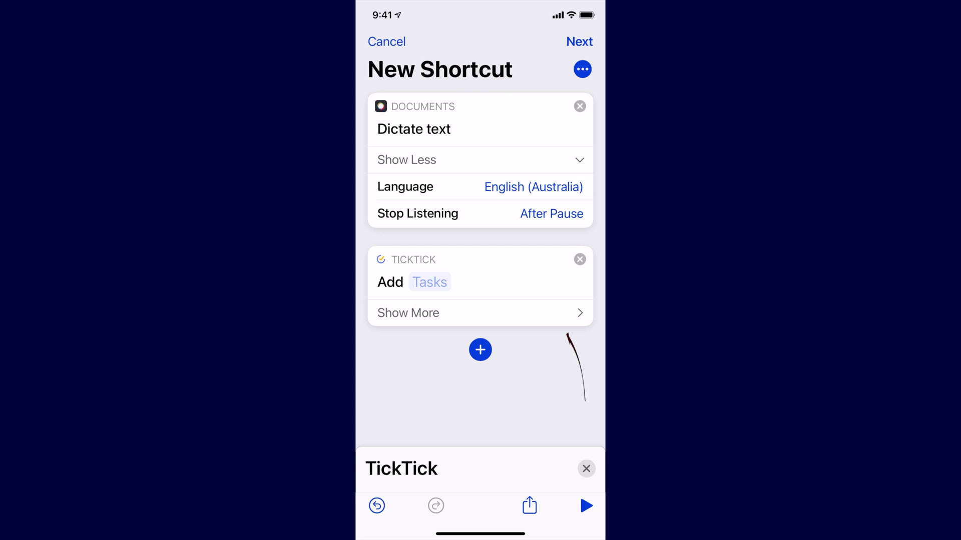
Use Dictated Text as the task title, set its date to Today, and proceed to naming.
click(430, 283)
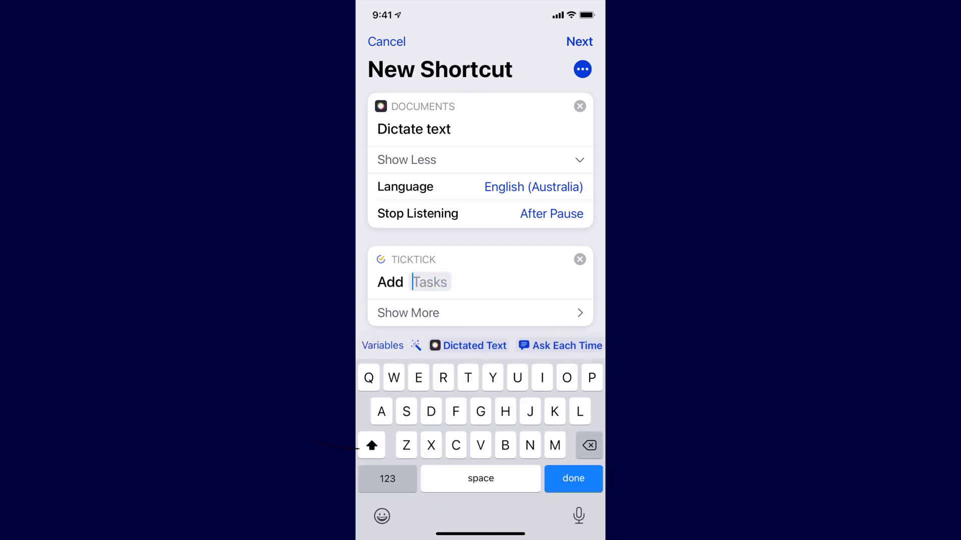
click(468, 345)
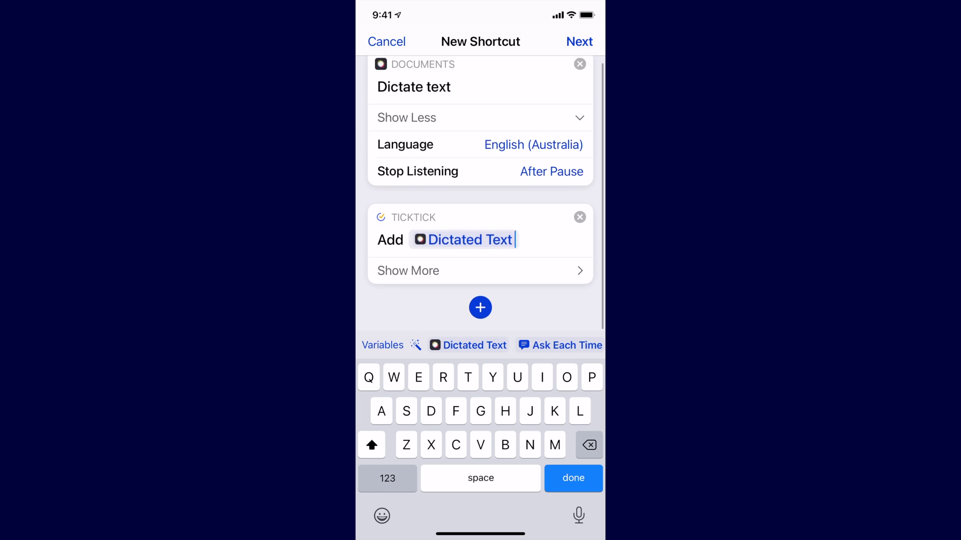
click(409, 271)
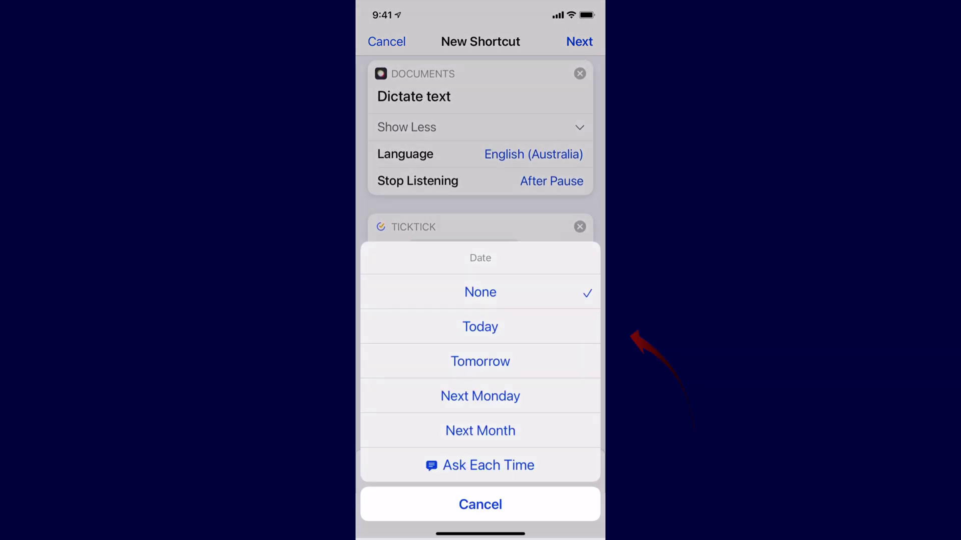
click(481, 327)
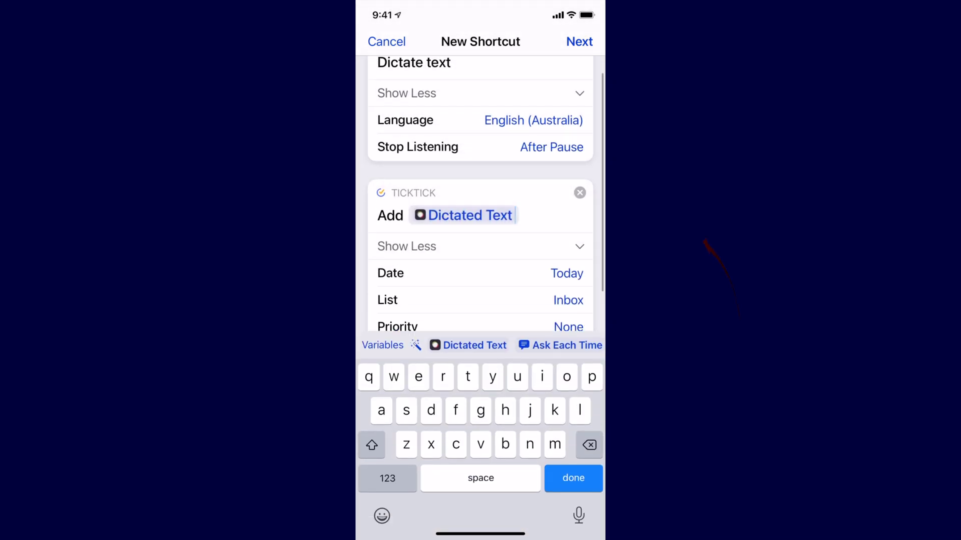
scroll(481, 195, down, 2)
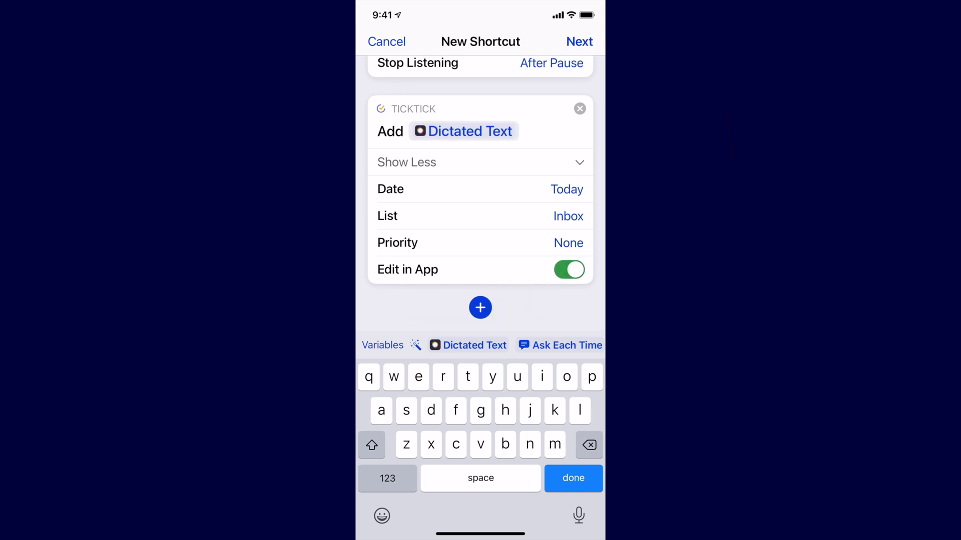
click(579, 42)
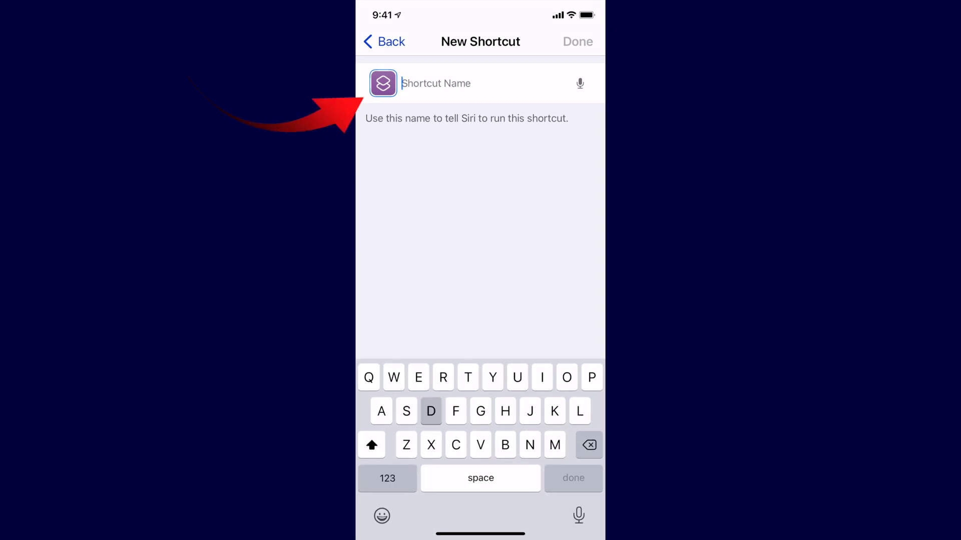
text(Dict)
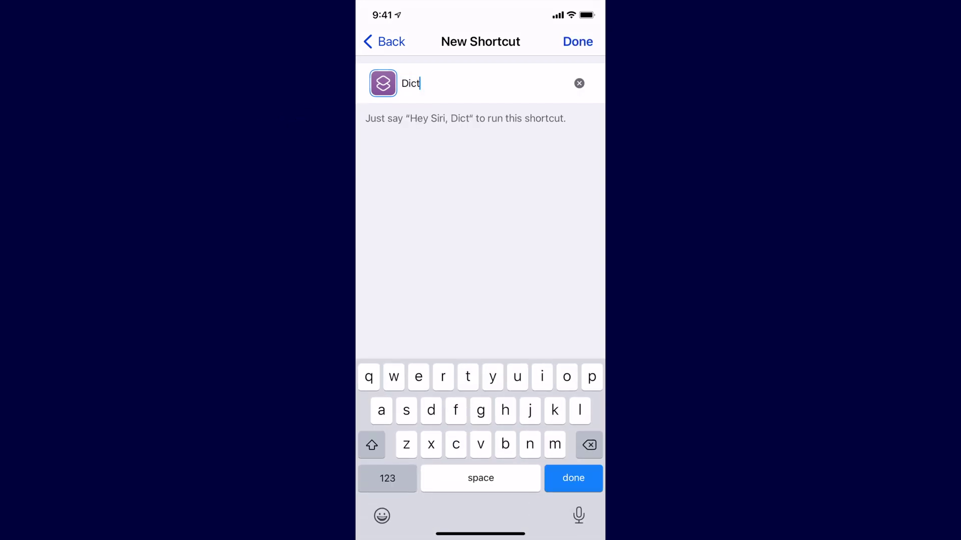
text(ate)
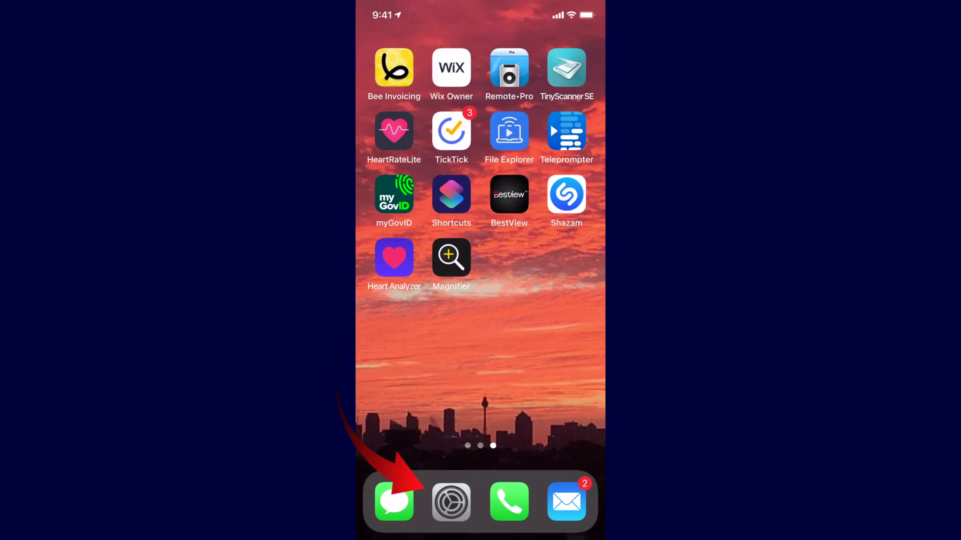
Go to Accessibility in the iPhone Settings app.
click(451, 502)
click(428, 383)
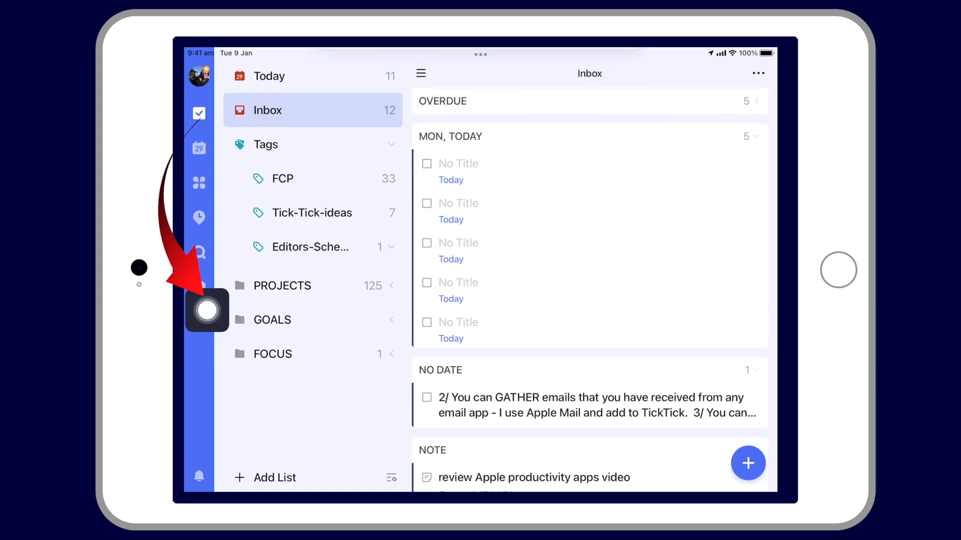
Reposition the AssistiveTouch button, then tap it to run the Dictate shortcut.
mouse_move(208, 240)
mouse_down()
mouse_move(226, 343)
mouse_move(399, 397)
mouse_move(603, 372)
mouse_move(701, 389)
mouse_move(754, 385)
mouse_up()
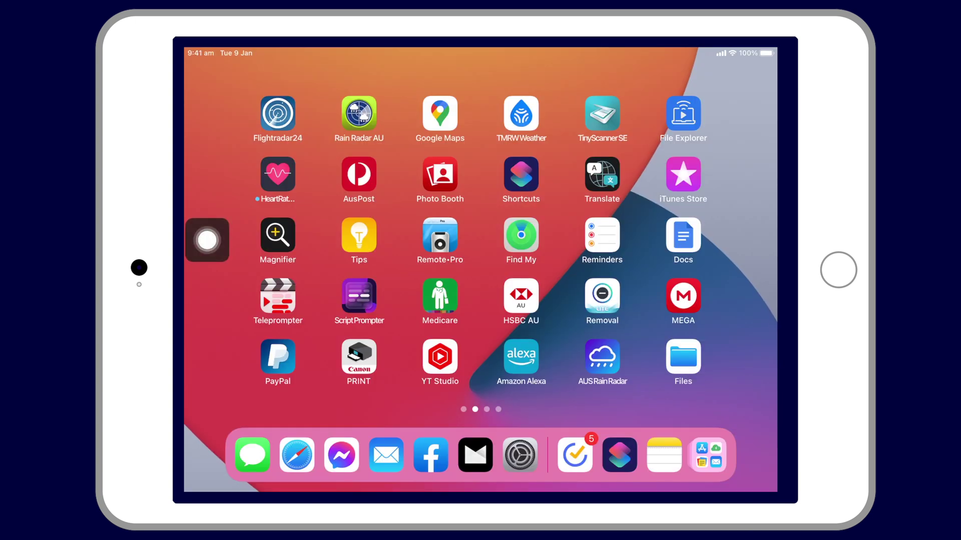
click(207, 240)
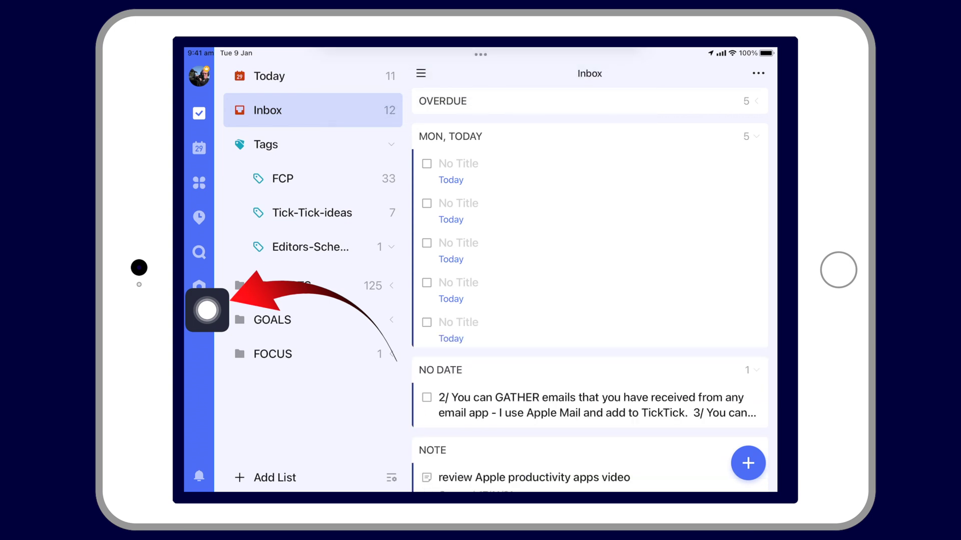
mouse_move(204, 306)
mouse_down()
mouse_move(273, 386)
mouse_move(674, 383)
mouse_up()
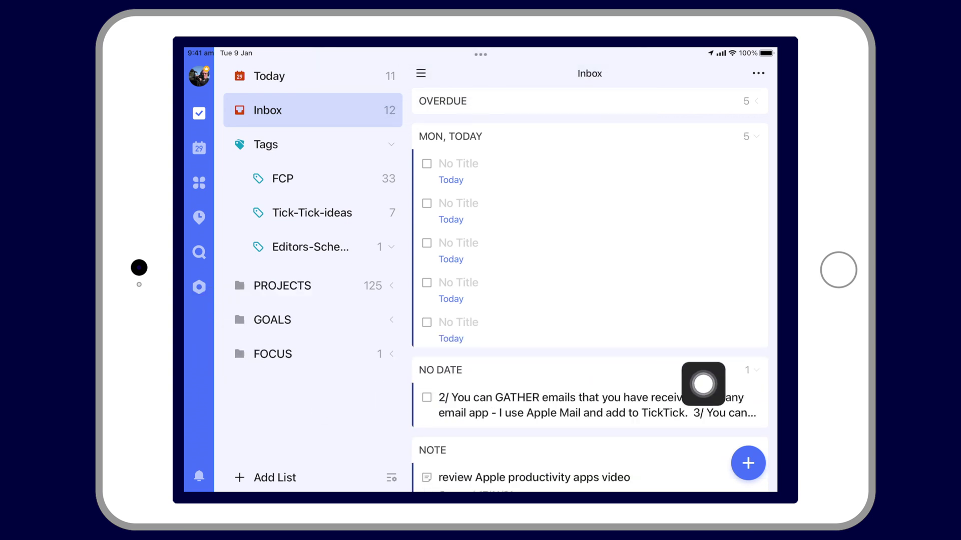